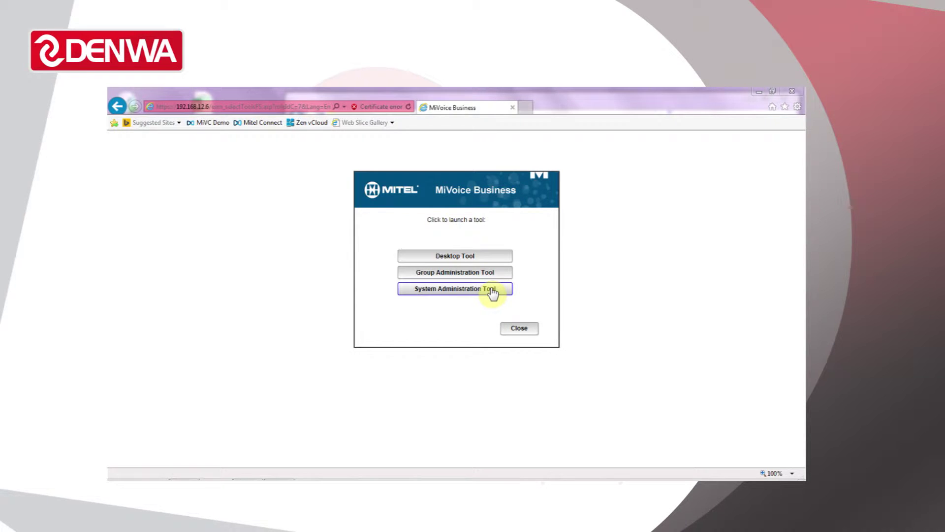
# Launch the Group Administration tool, centre its window, and switch to Manage System Speed Calls
pyautogui.click(473, 273)
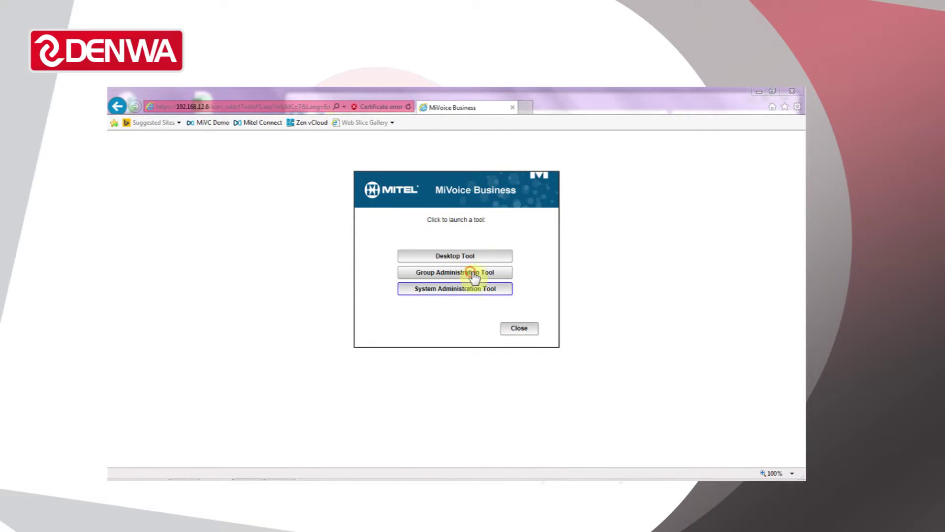
pyautogui.moveTo(467, 99); pyautogui.dragTo(569, 106)
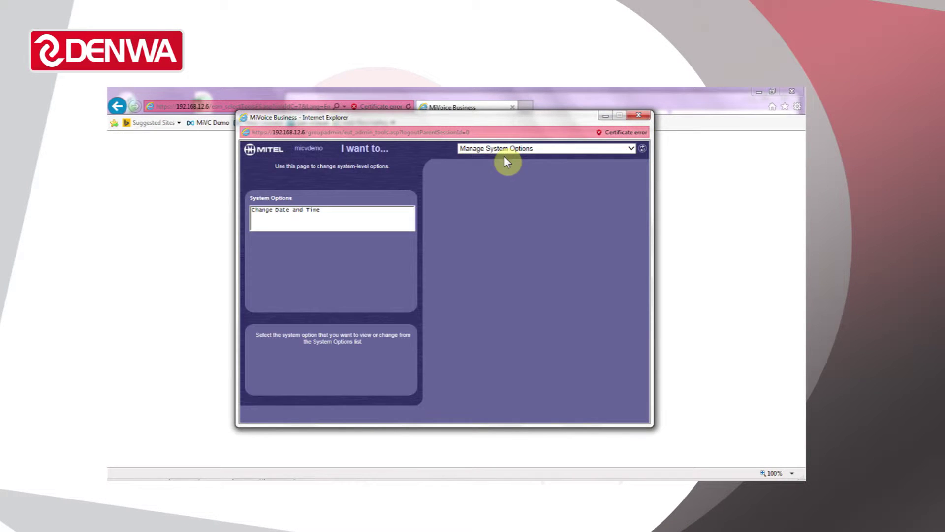
pyautogui.click(631, 148)
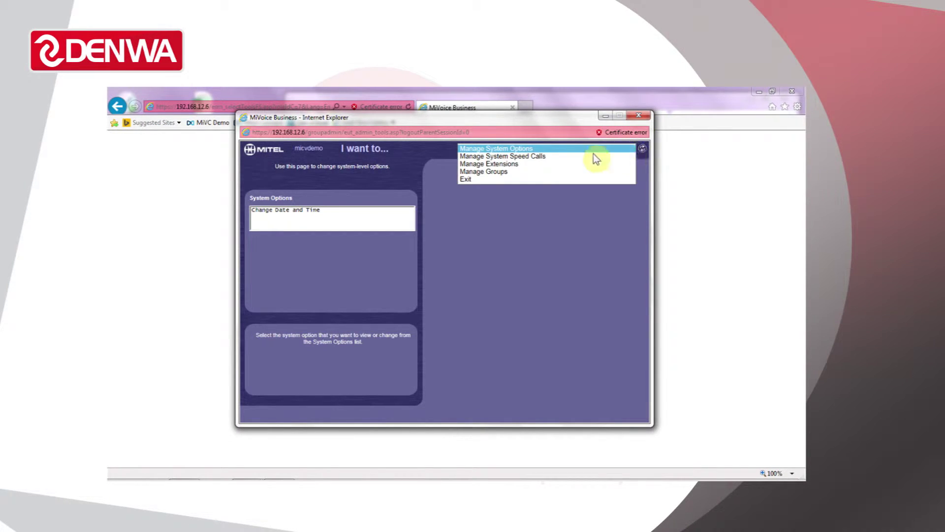
pyautogui.click(532, 155)
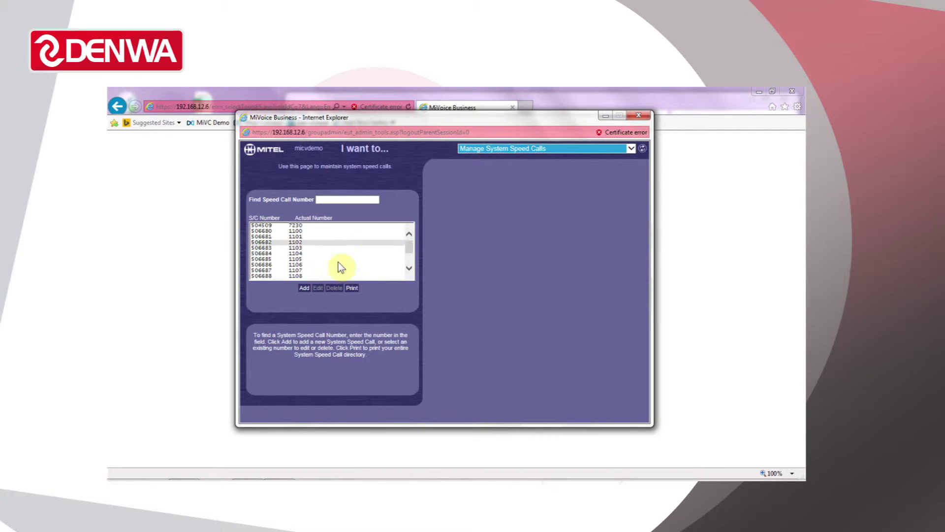
# Add speed call 5000 with its actual dial number and Overrides Toll Control set to Yes
pyautogui.click(304, 287)
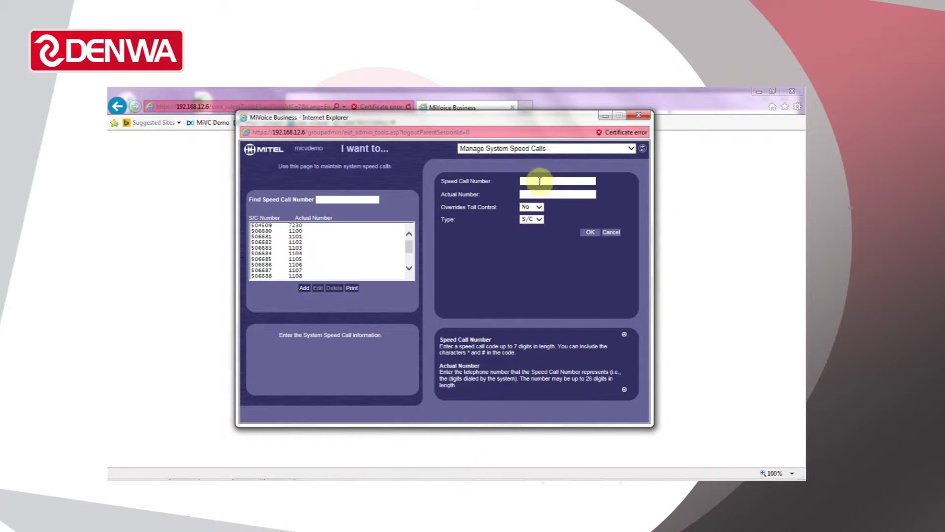
pyautogui.click(541, 181)
pyautogui.write('5000')
pyautogui.press('Tab')
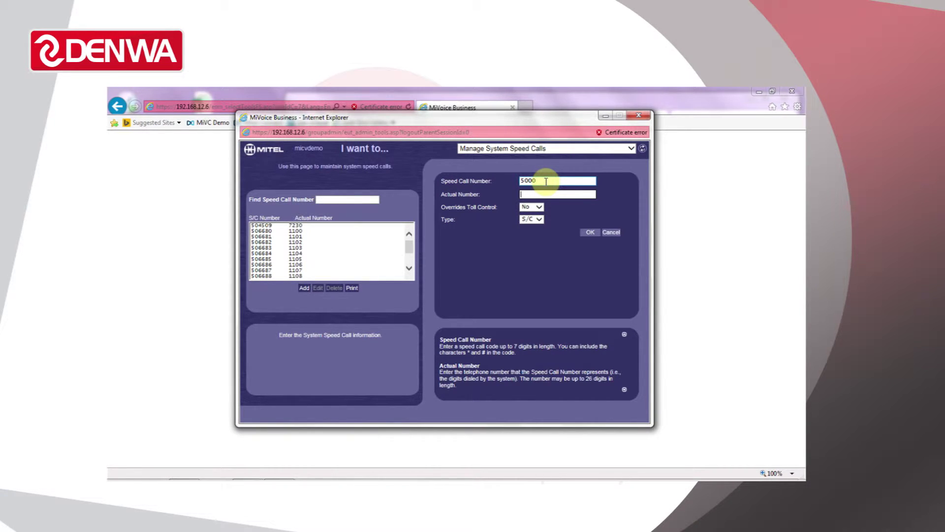
pyautogui.press('Tab')
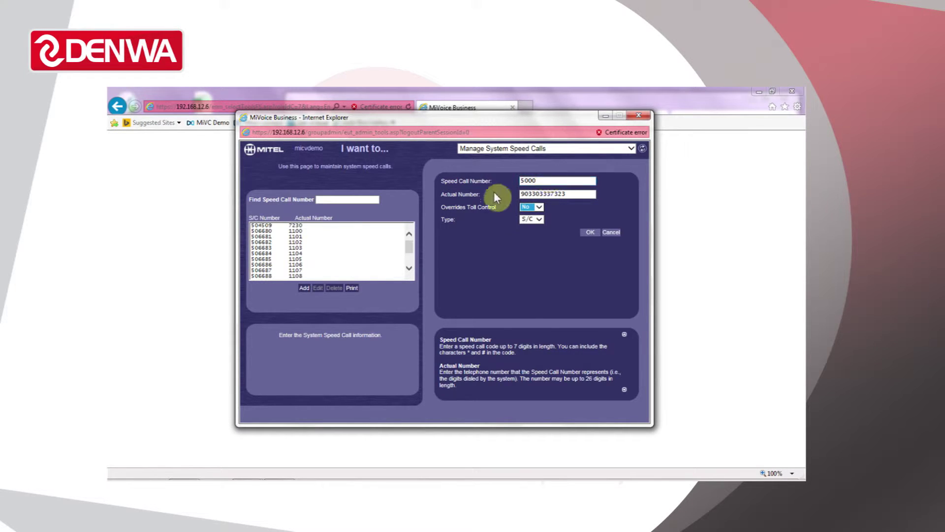
pyautogui.click(540, 207)
pyautogui.click(533, 214)
pyautogui.click(573, 202)
pyautogui.click(595, 236)
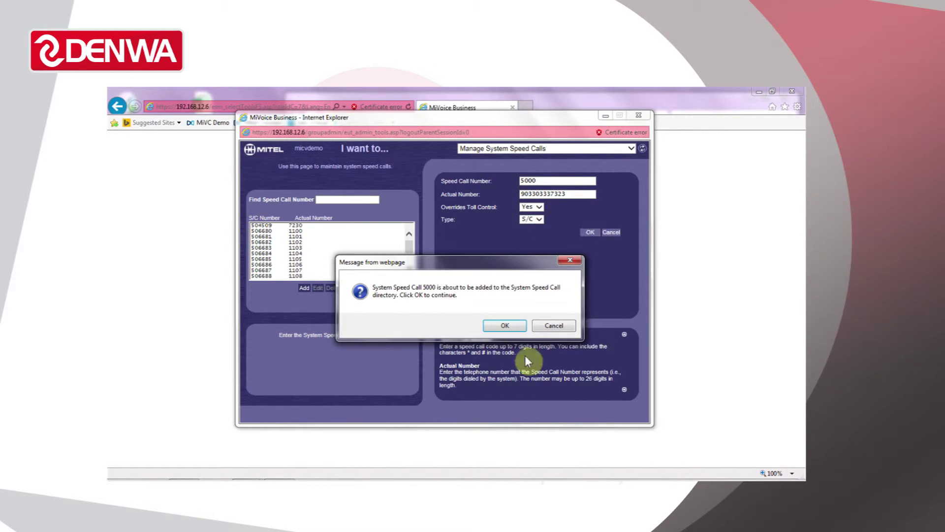
# Confirm adding speed call 5000, review its row, and exit the Group Administration tool
pyautogui.click(522, 326)
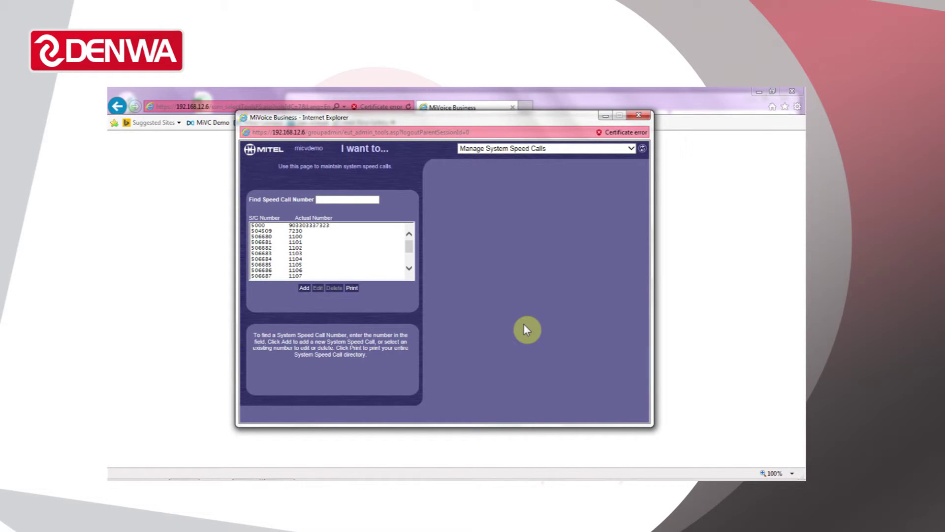
pyautogui.click(268, 226)
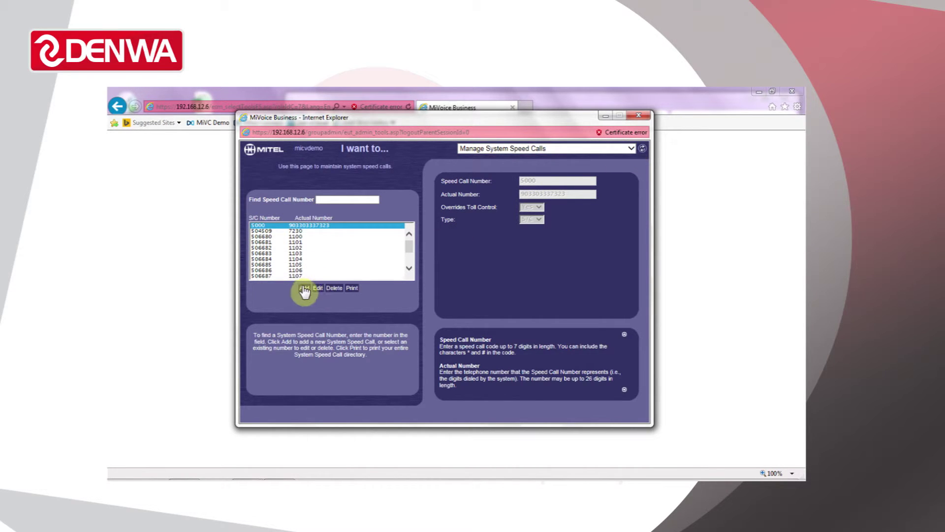
pyautogui.click(629, 149)
pyautogui.click(524, 170)
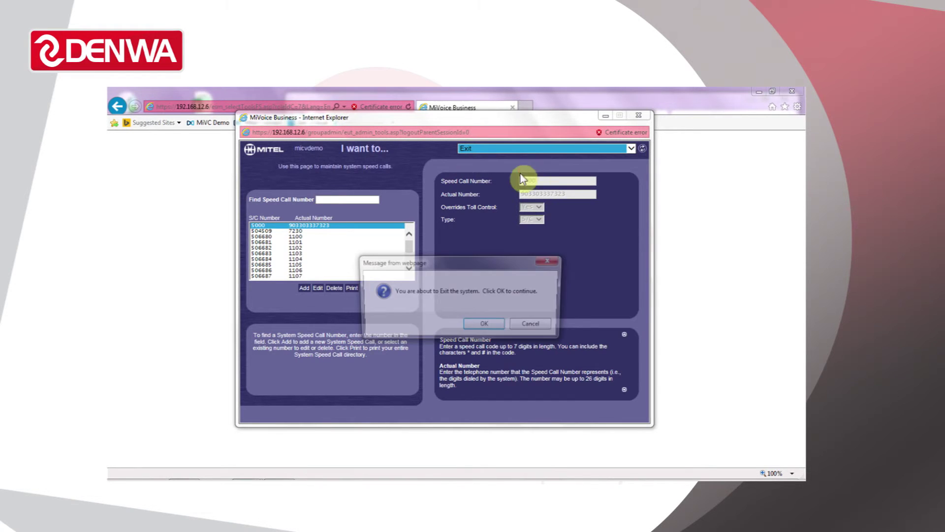
pyautogui.click(494, 323)
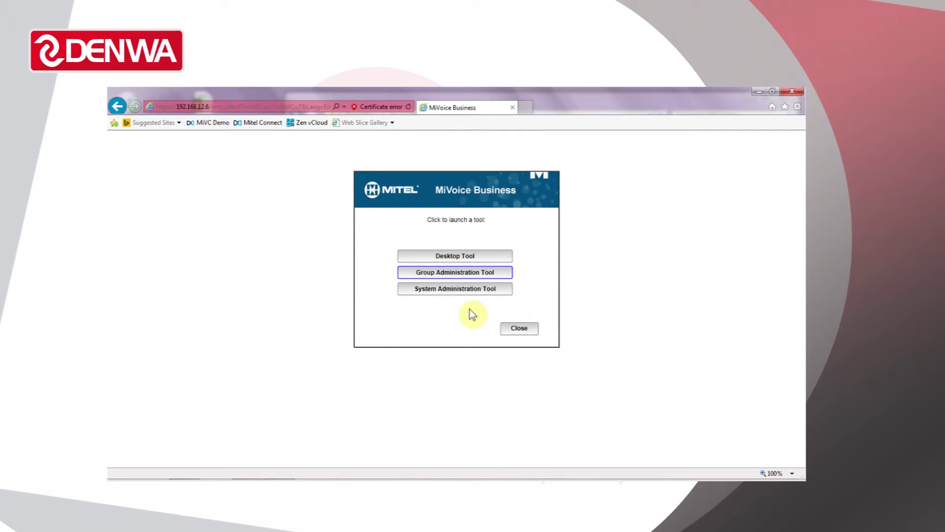
# Open the maximized System Administration tool at System Properties > System Feature Settings > System Speed Calls
pyautogui.click(469, 290)
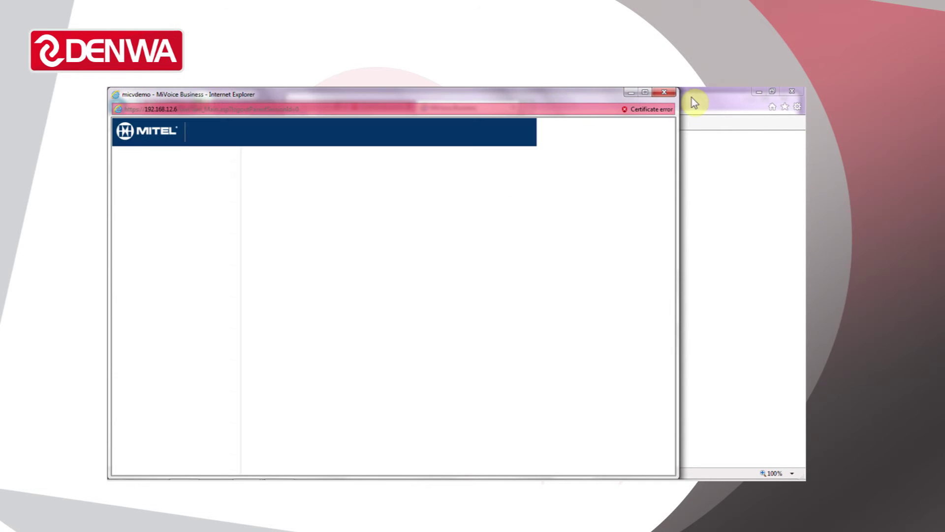
pyautogui.click(645, 93)
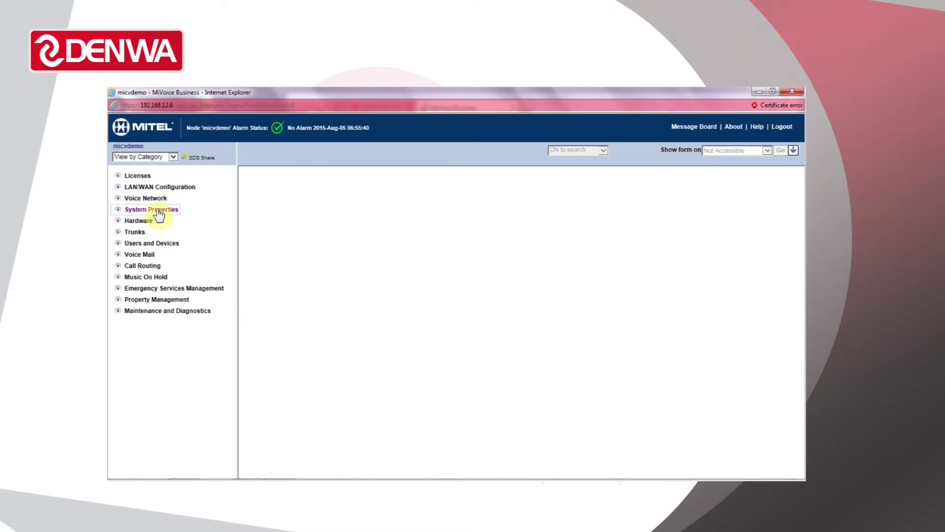
pyautogui.click(156, 210)
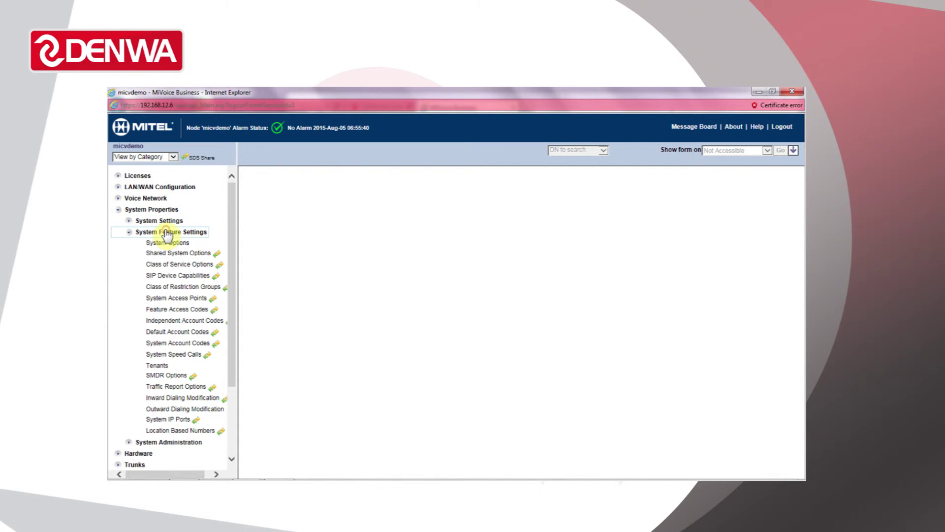
pyautogui.click(166, 233)
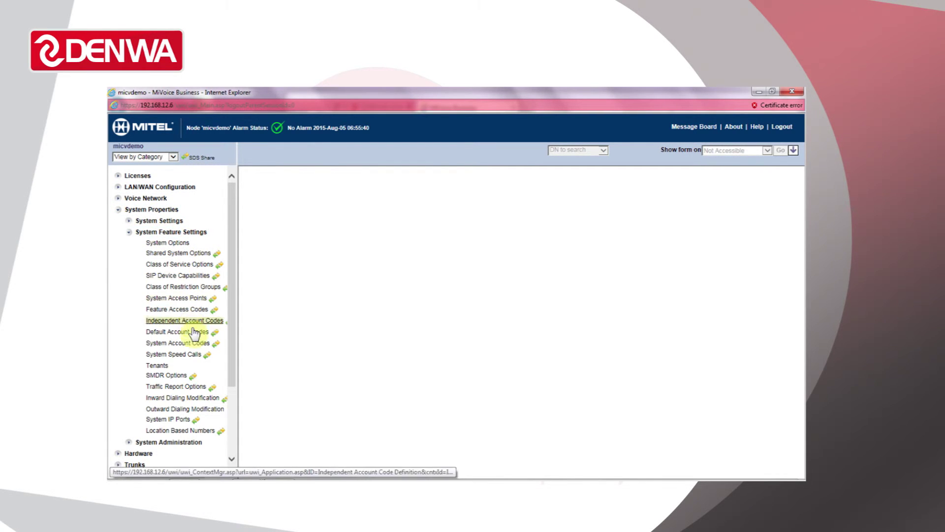
pyautogui.click(194, 357)
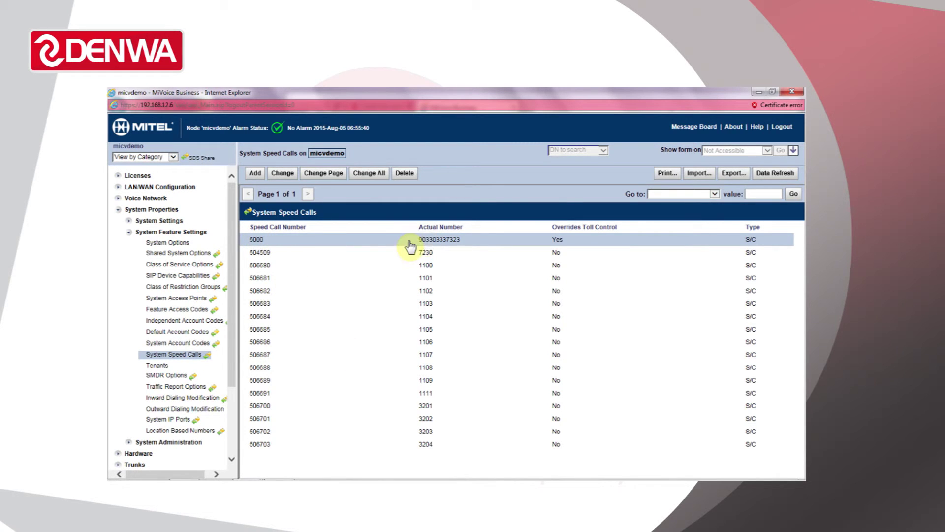
# Add and save speed call 5001 with its actual number, toll override No, type S/C
pyautogui.click(255, 175)
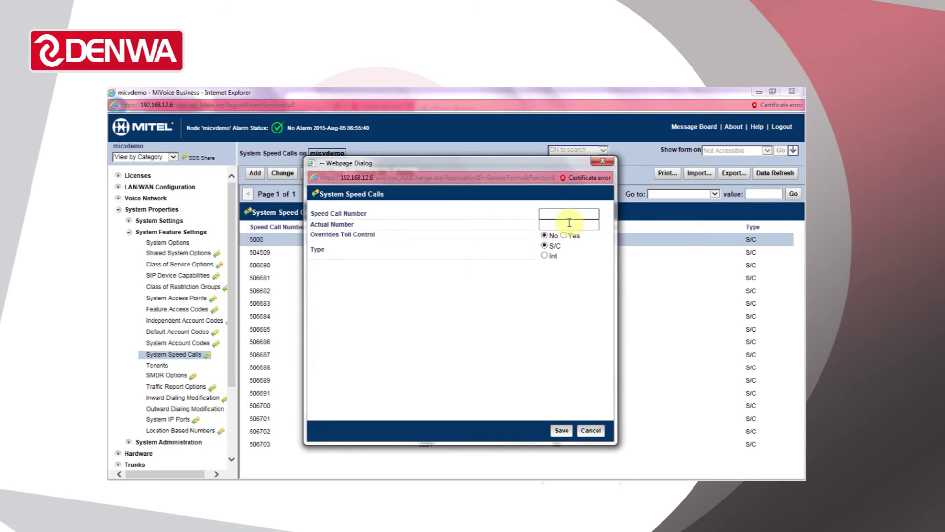
pyautogui.write('5001')
pyautogui.press('Tab')
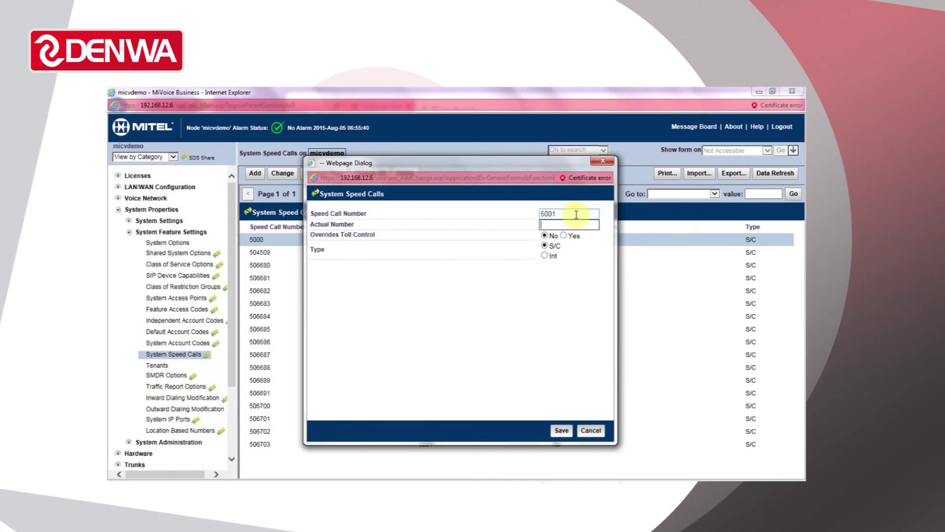
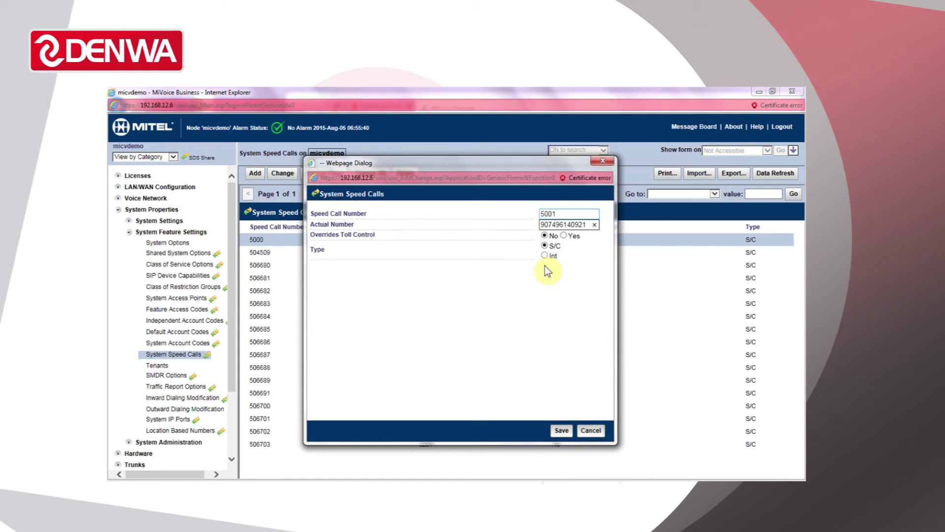
pyautogui.click(559, 432)
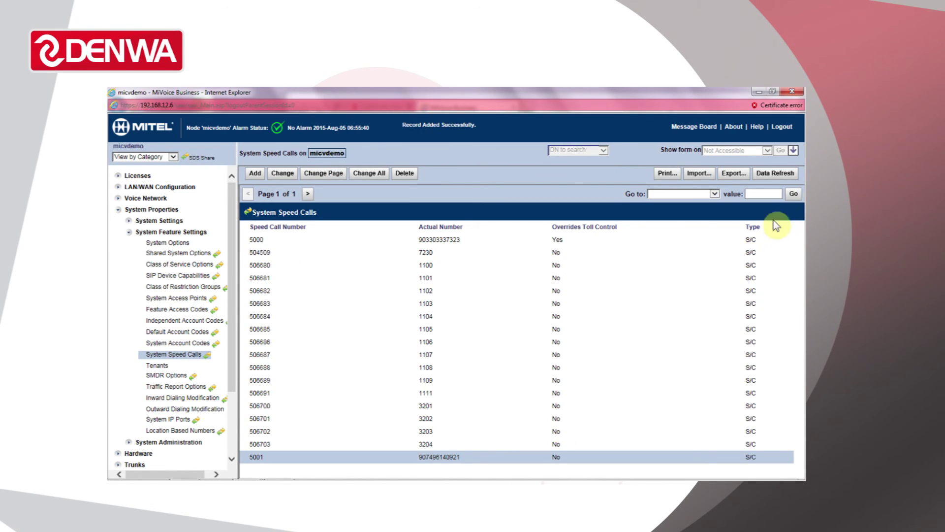
# Refresh the System Speed Calls table and select the 5001 row below 5000
pyautogui.click(777, 173)
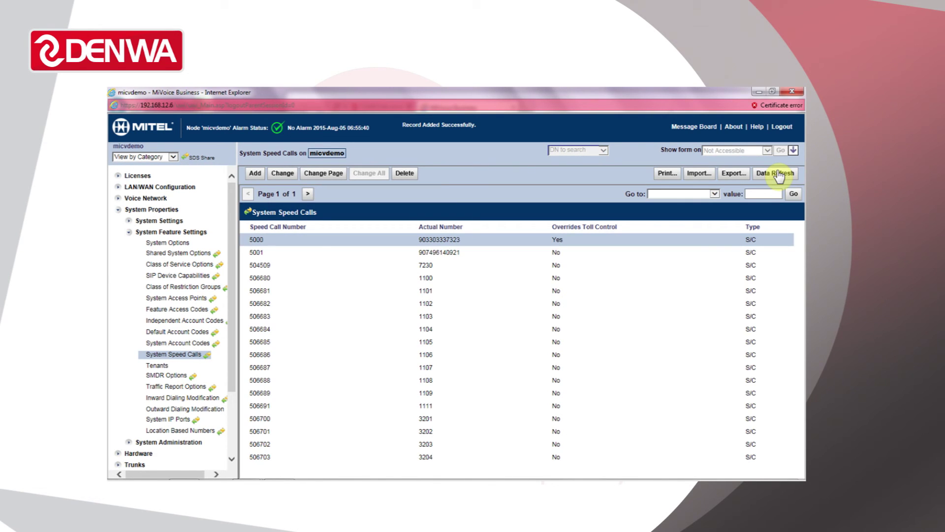
pyautogui.click(421, 254)
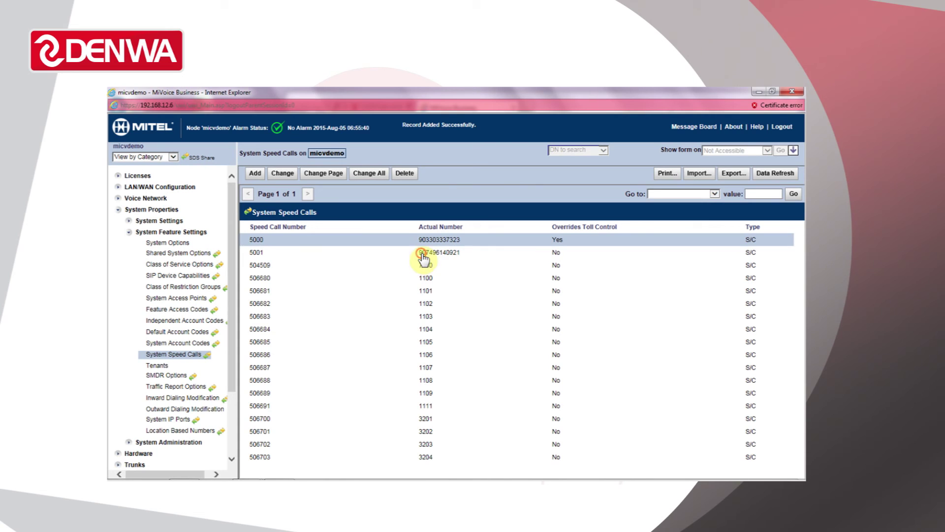